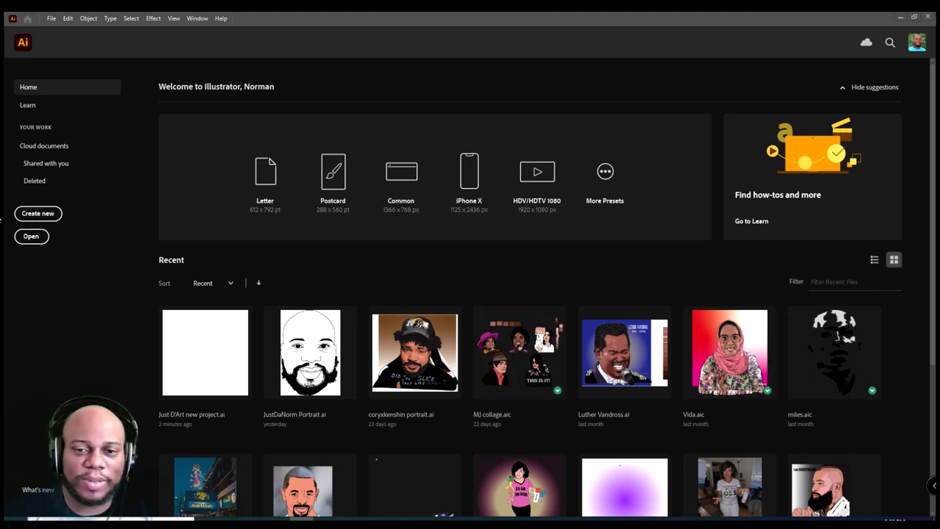
- Open New Document, expand all Mobile presets under Saved, and glance at the Raster Effects choices
{"action": "left_click", "coordinate": [36, 213]}
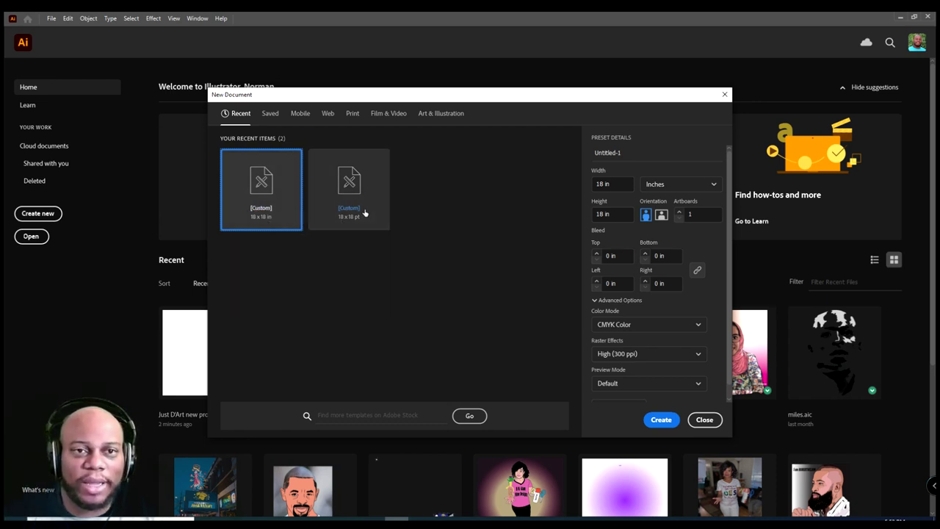
{"action": "left_click", "coordinate": [269, 114]}
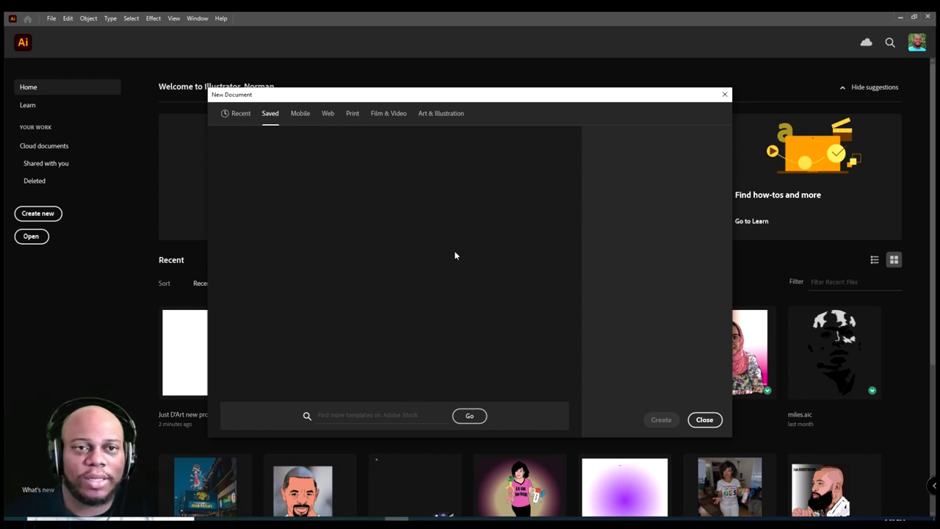
{"action": "left_click", "coordinate": [297, 118]}
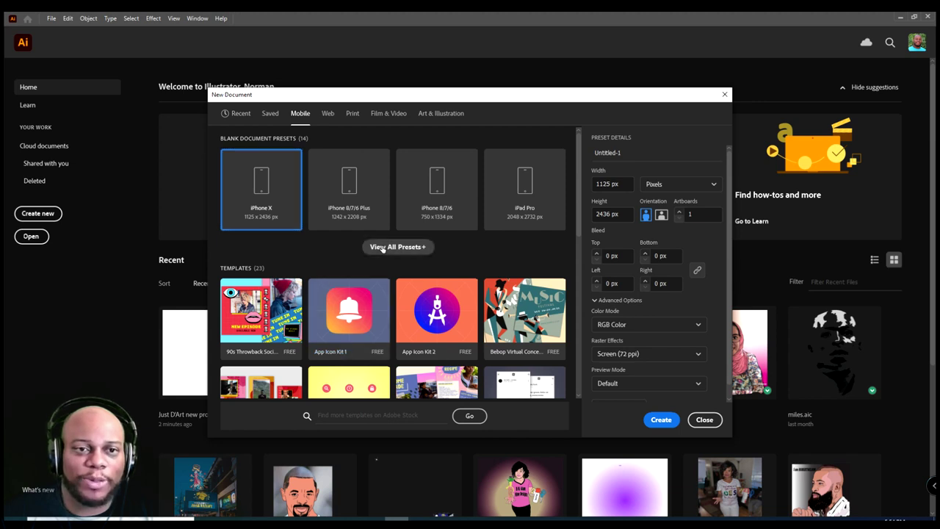
{"action": "left_click", "coordinate": [381, 248]}
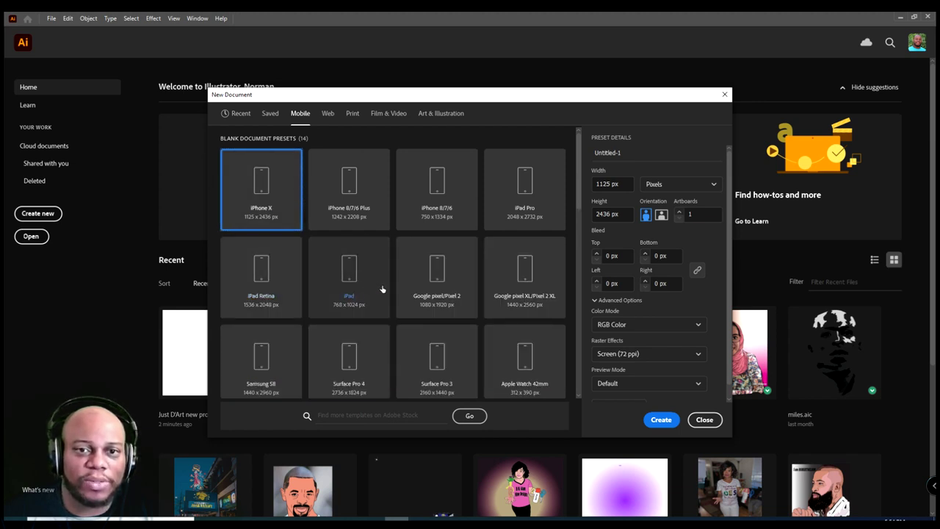
{"action": "scroll", "coordinate": [514, 291], "scroll_direction": "down", "scroll_amount": 3}
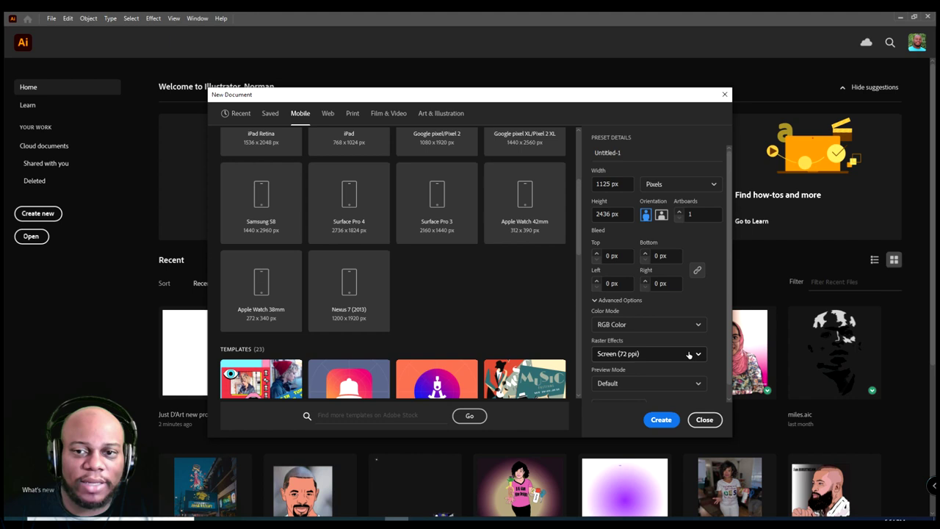
{"action": "left_click", "coordinate": [698, 354]}
{"action": "left_click", "coordinate": [698, 355]}
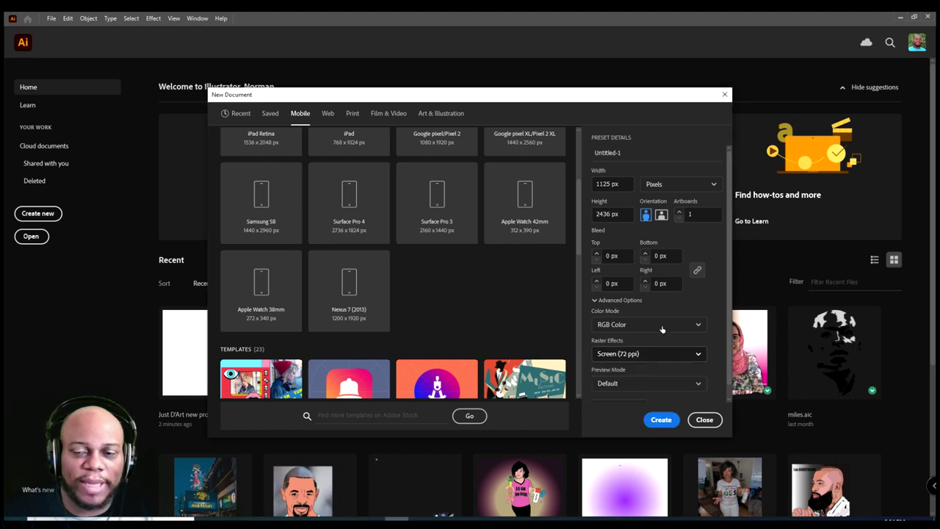
- Expand and scroll through all Web presets and templates
{"action": "left_click", "coordinate": [327, 113]}
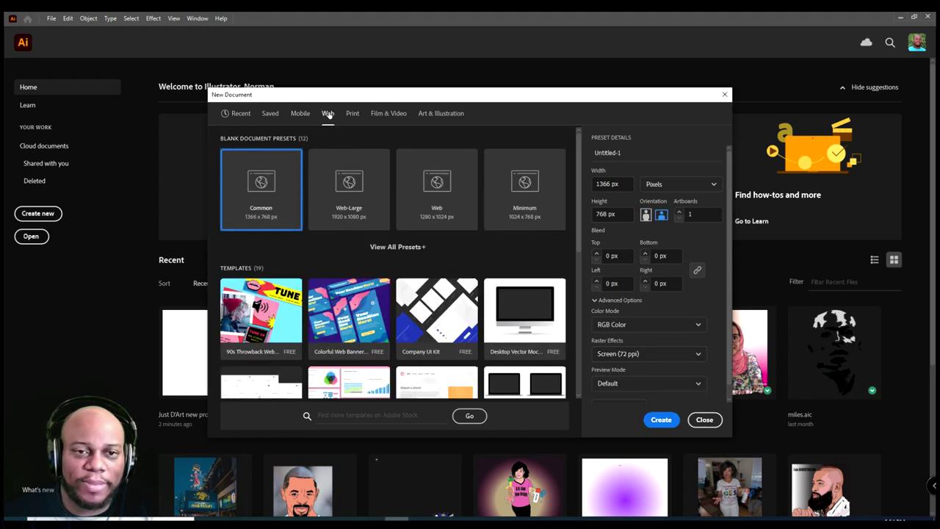
{"action": "left_click", "coordinate": [397, 247]}
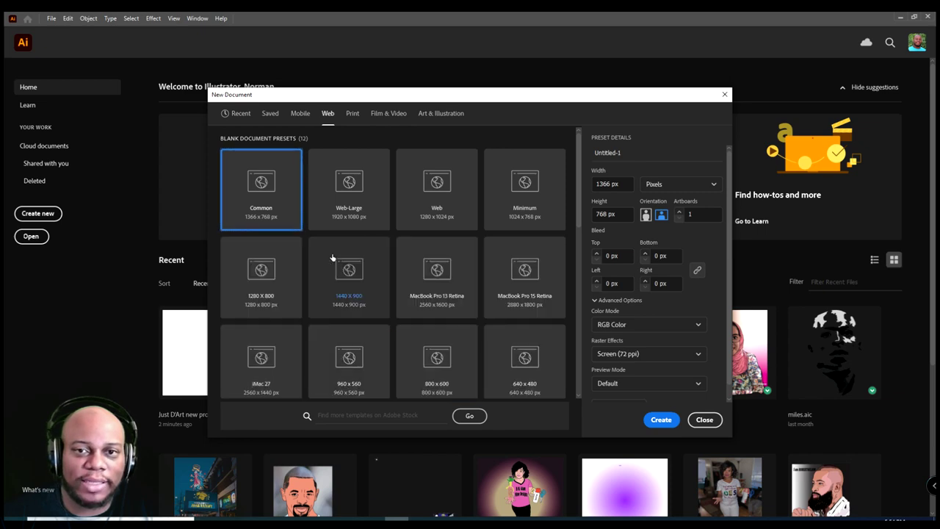
{"action": "scroll", "coordinate": [352, 279], "scroll_direction": "down", "scroll_amount": 2}
{"action": "scroll", "coordinate": [353, 279], "scroll_direction": "down", "scroll_amount": 2}
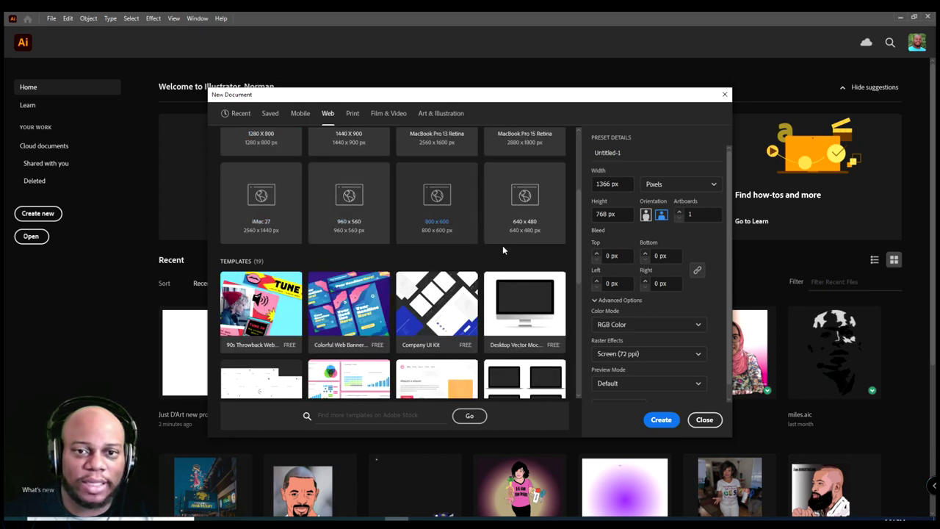
{"action": "scroll", "coordinate": [360, 240], "scroll_direction": "up", "scroll_amount": 4}
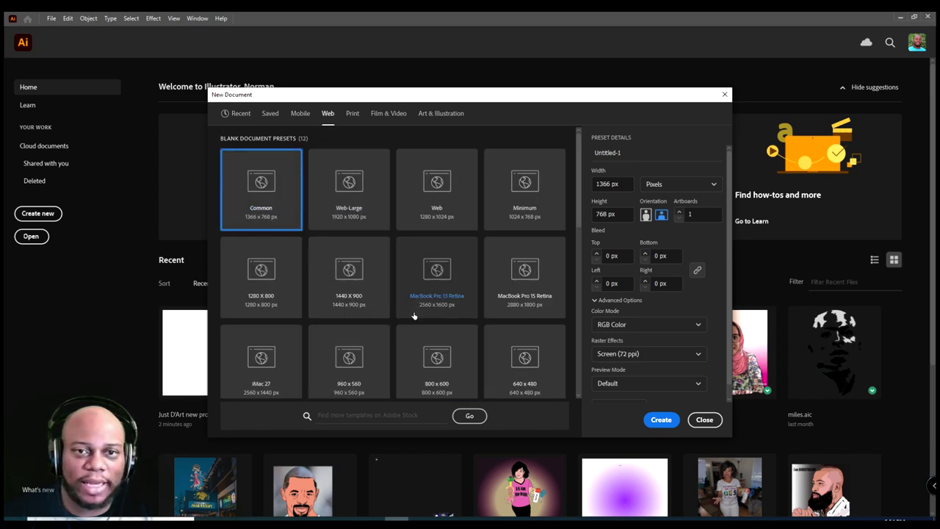
{"action": "scroll", "coordinate": [264, 220], "scroll_direction": "down", "scroll_amount": 8}
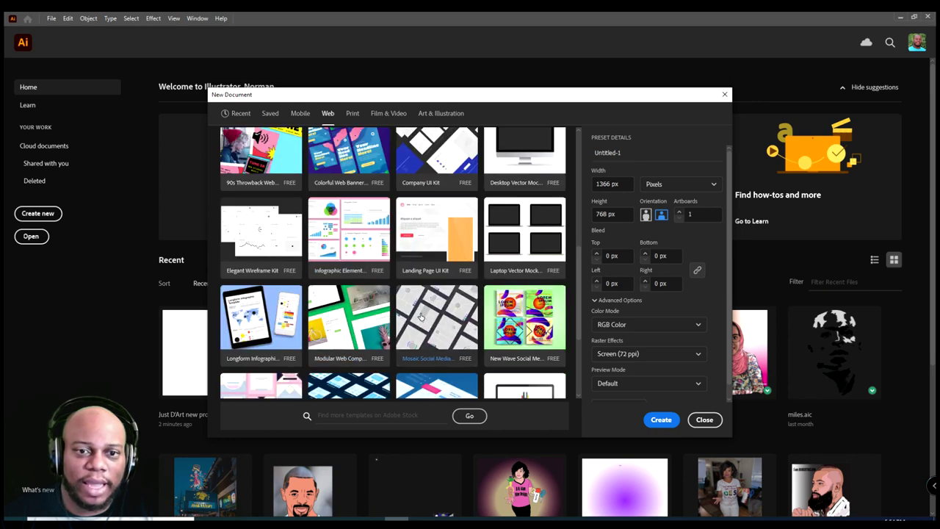
{"action": "scroll", "coordinate": [320, 293], "scroll_direction": "down", "scroll_amount": 4}
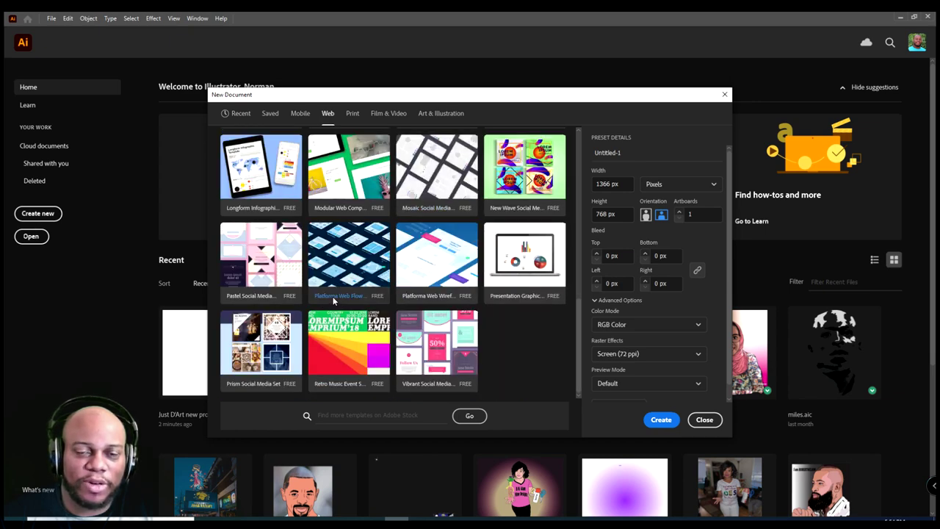
{"action": "scroll", "coordinate": [318, 279], "scroll_direction": "up", "scroll_amount": 10}
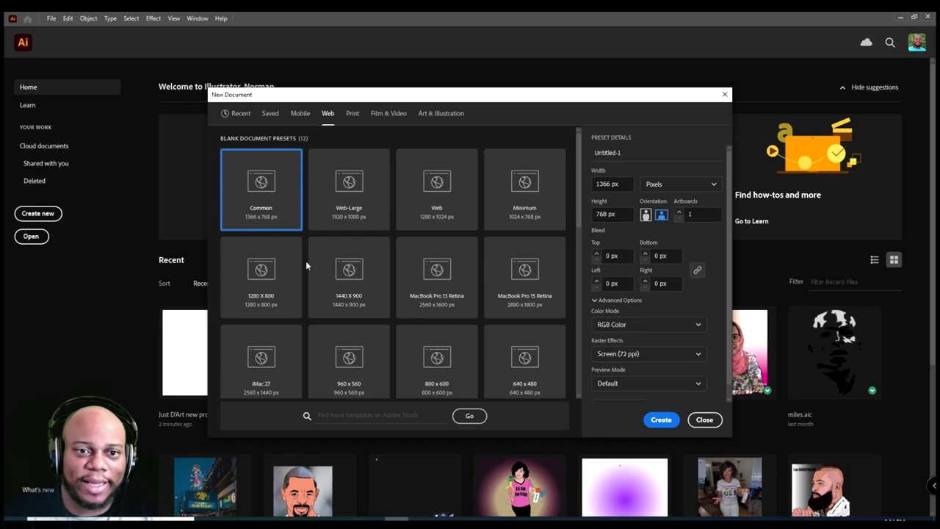
- Expand the full list of Print presets and scroll through it
{"action": "left_click", "coordinate": [353, 113]}
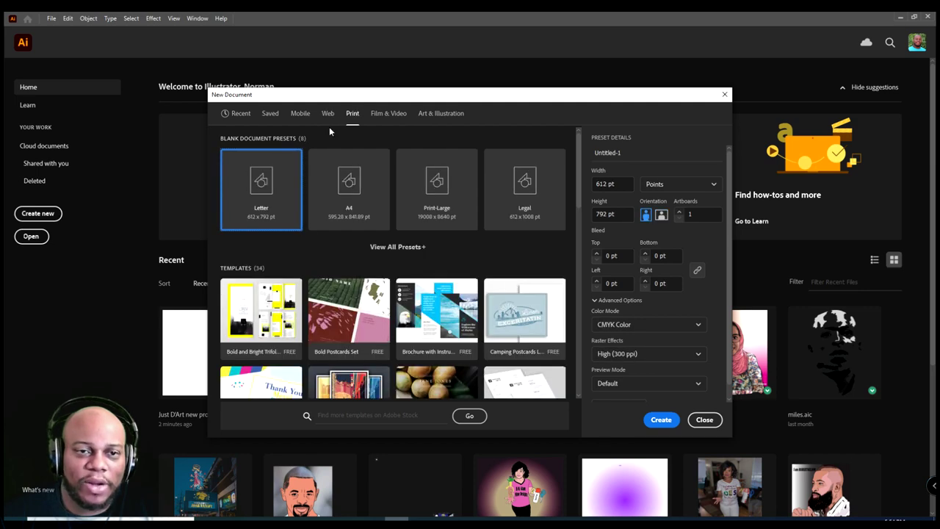
{"action": "left_click", "coordinate": [372, 248]}
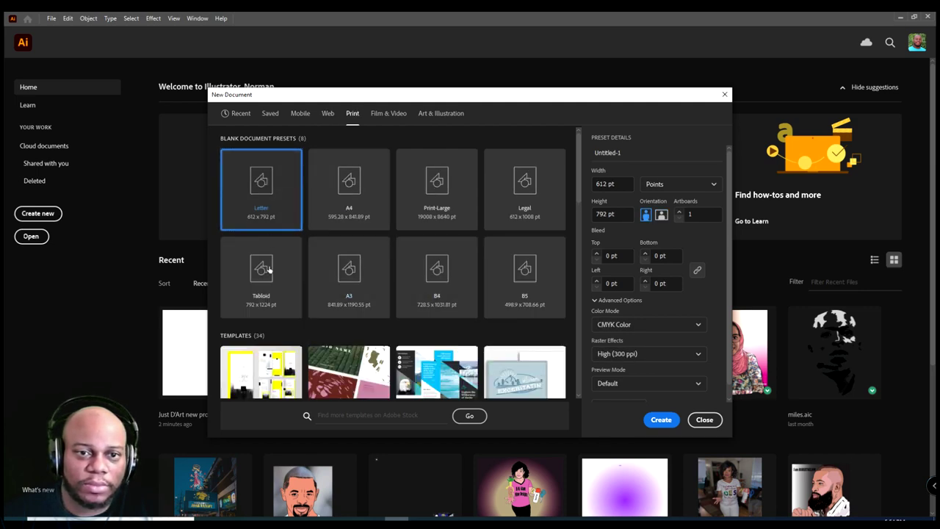
{"action": "scroll", "coordinate": [398, 309], "scroll_direction": "down", "scroll_amount": 5}
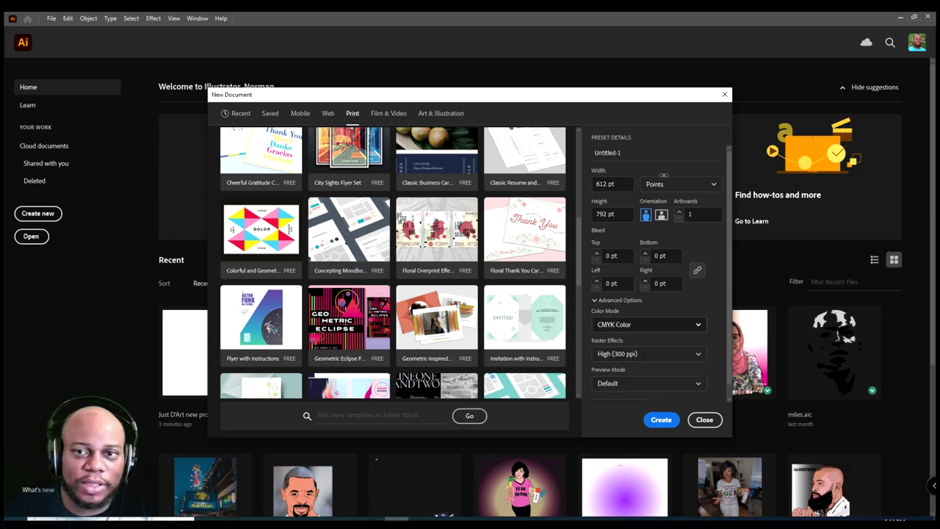
{"action": "scroll", "coordinate": [440, 235], "scroll_direction": "up", "scroll_amount": 10}
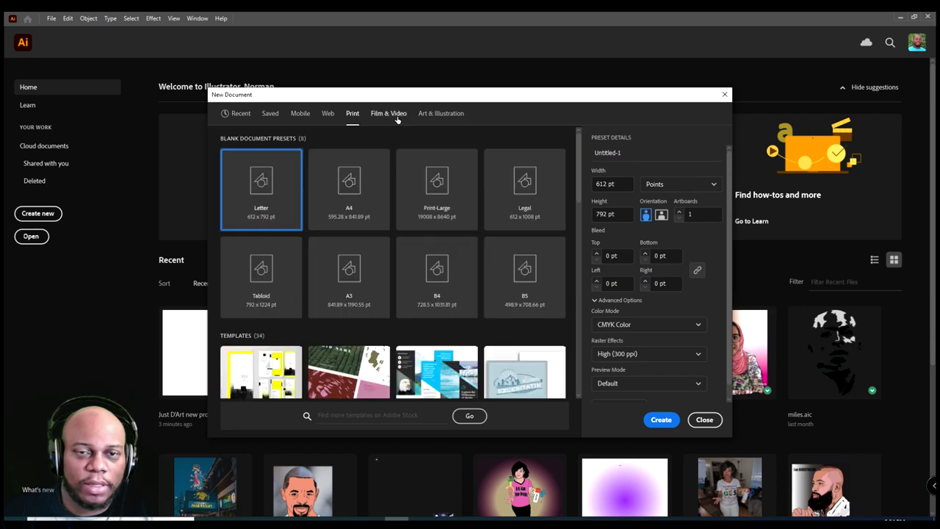
- Expand all Film & Video presets and scroll through the presets and templates
{"action": "left_click", "coordinate": [389, 114]}
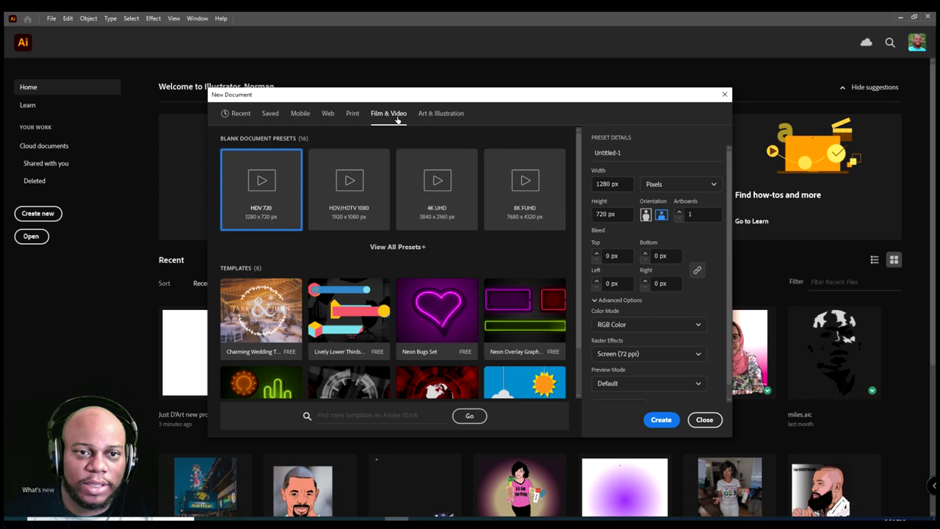
{"action": "left_click", "coordinate": [379, 247]}
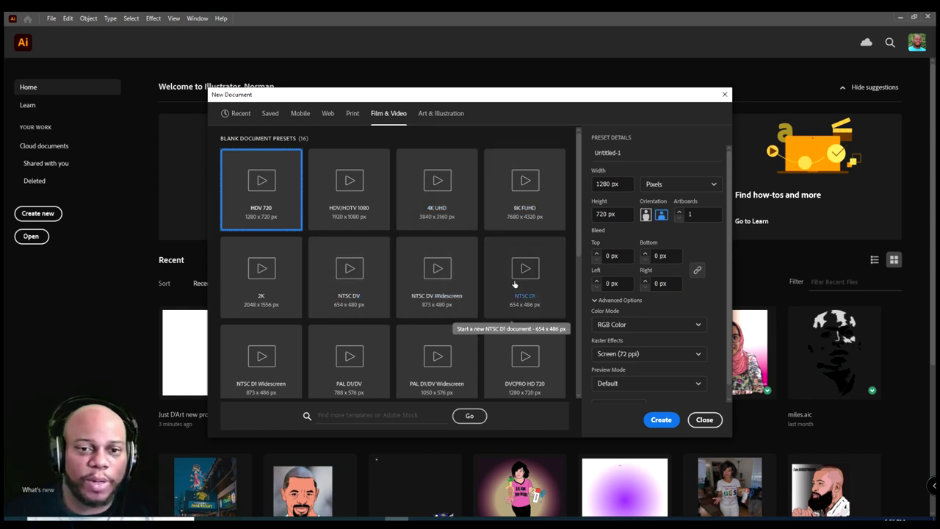
{"action": "scroll", "coordinate": [409, 321], "scroll_direction": "down", "scroll_amount": 5}
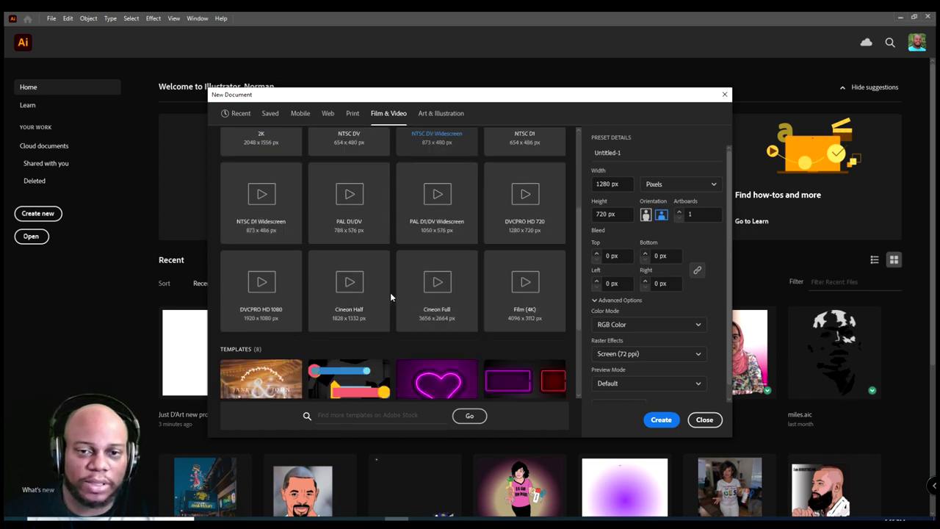
{"action": "scroll", "coordinate": [370, 312], "scroll_direction": "up", "scroll_amount": 5}
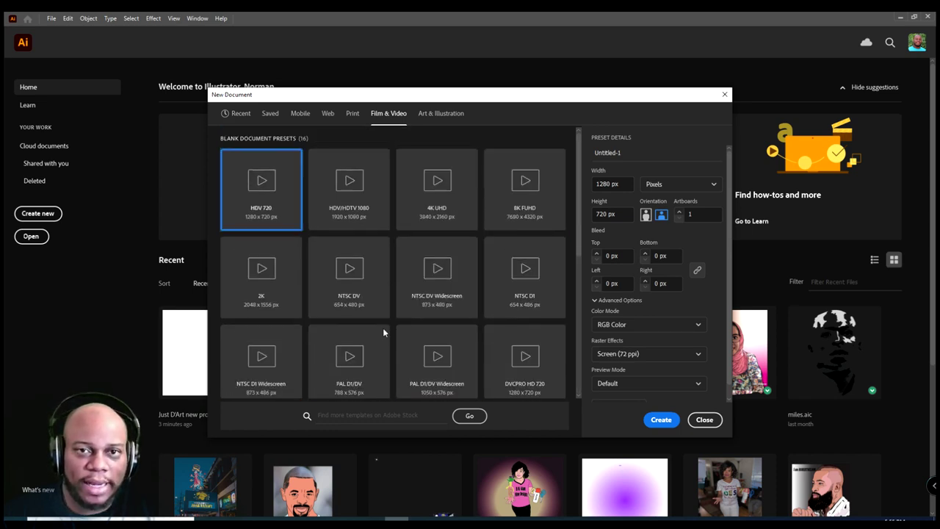
- From Art & Illustration, set units to Inches, width and height to 18, and CMYK Color mode
{"action": "left_click", "coordinate": [450, 116]}
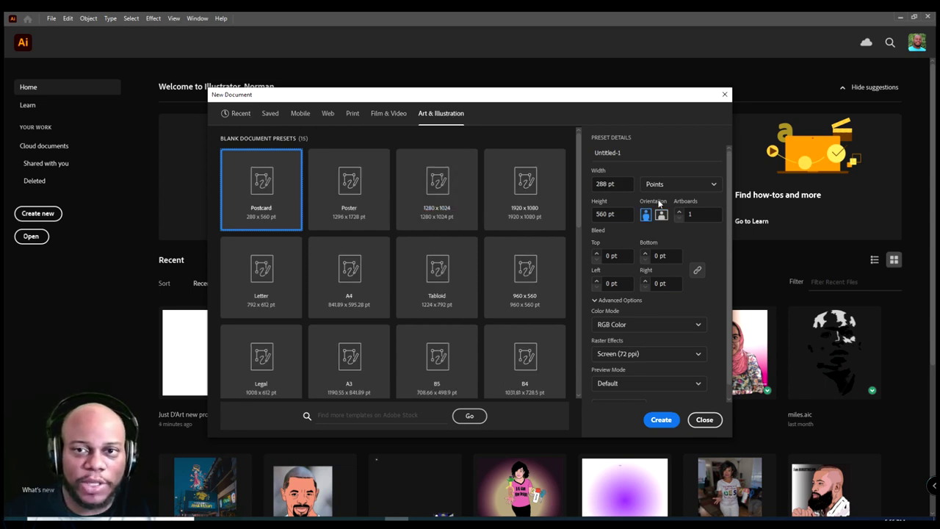
{"action": "left_click", "coordinate": [606, 184]}
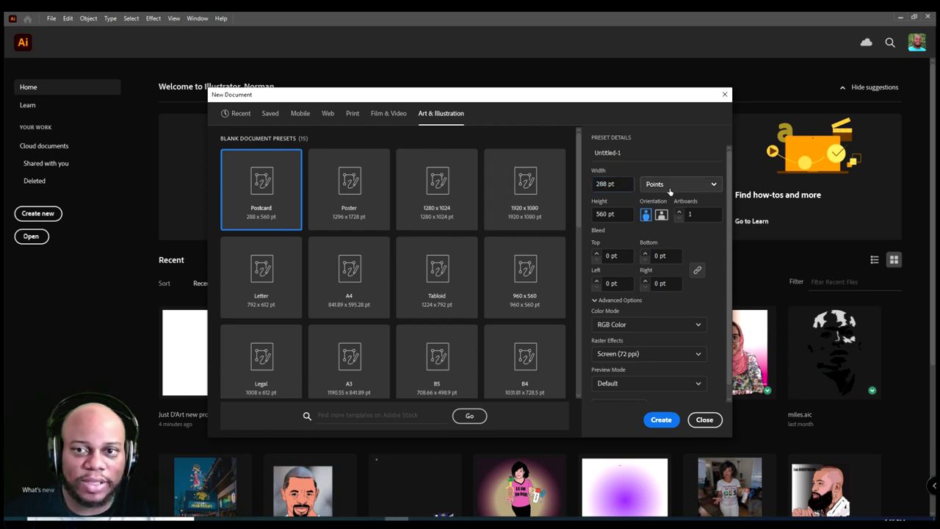
{"action": "left_click", "coordinate": [701, 184]}
{"action": "left_click", "coordinate": [674, 249]}
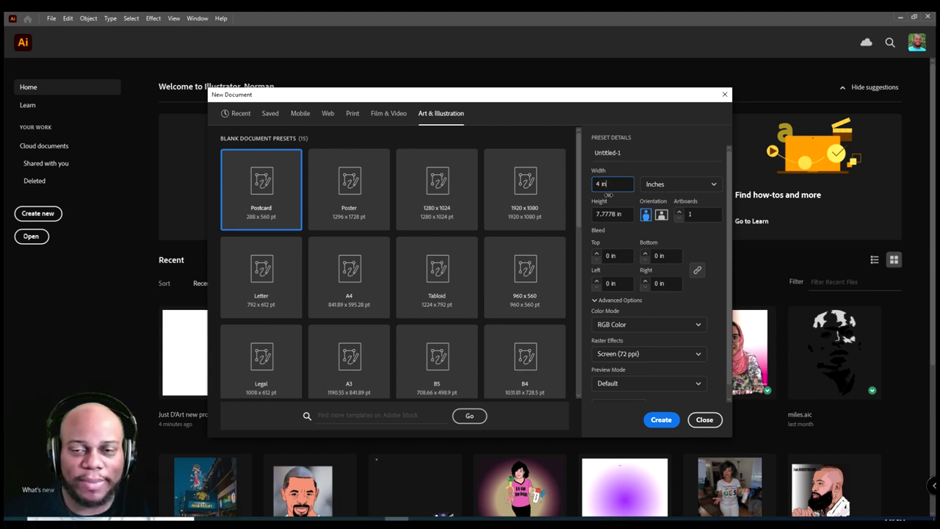
{"action": "key", "text": "BackSpace"}
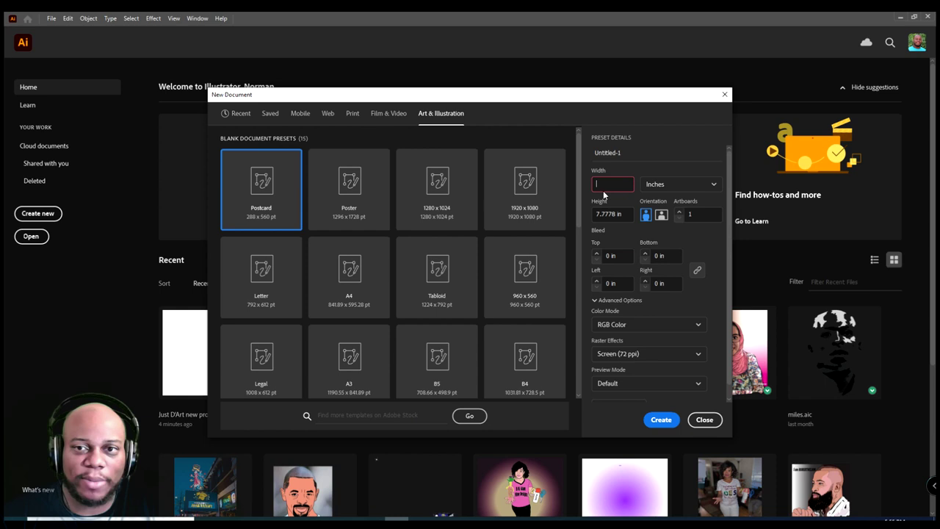
{"action": "type", "text": "18"}
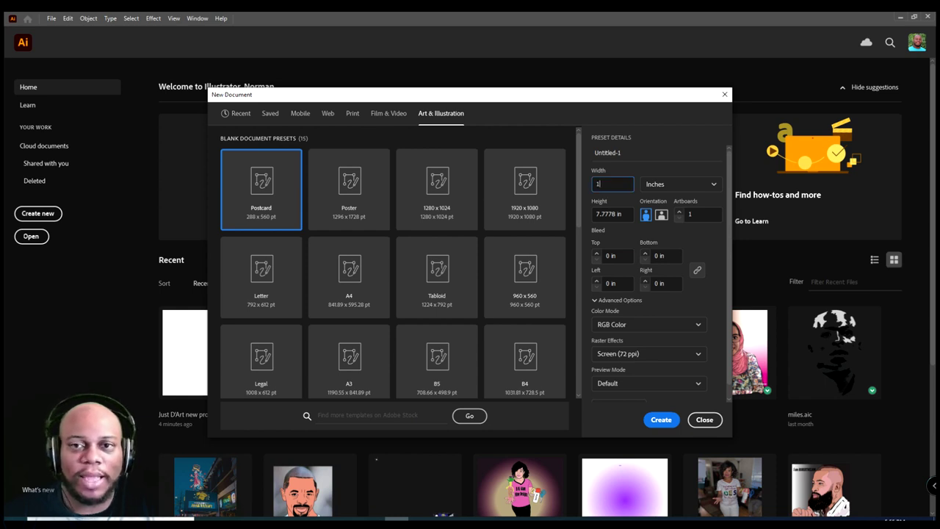
{"action": "left_click", "coordinate": [625, 214]}
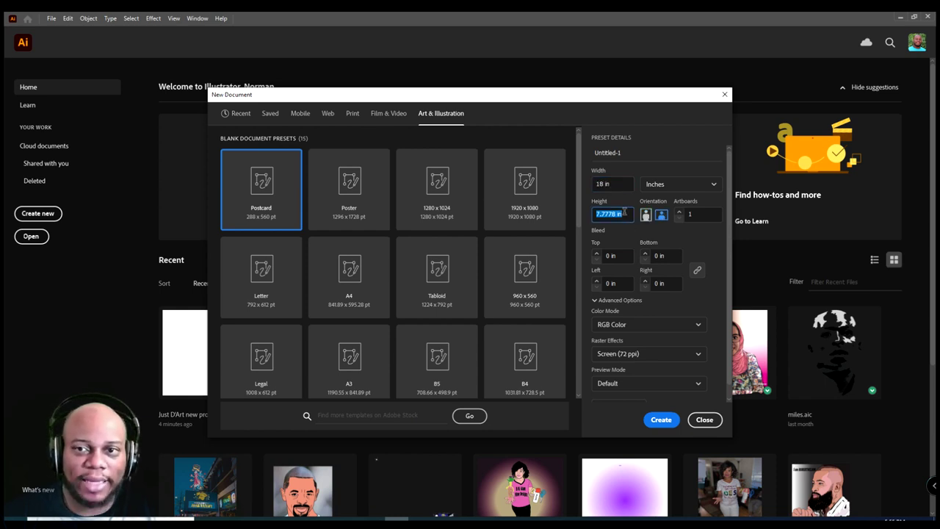
{"action": "type", "text": "18"}
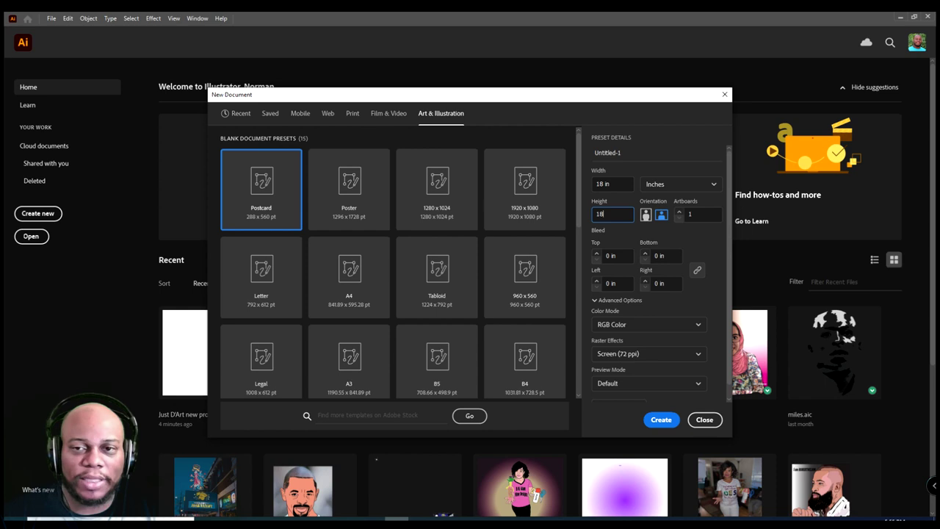
{"action": "left_click", "coordinate": [649, 234]}
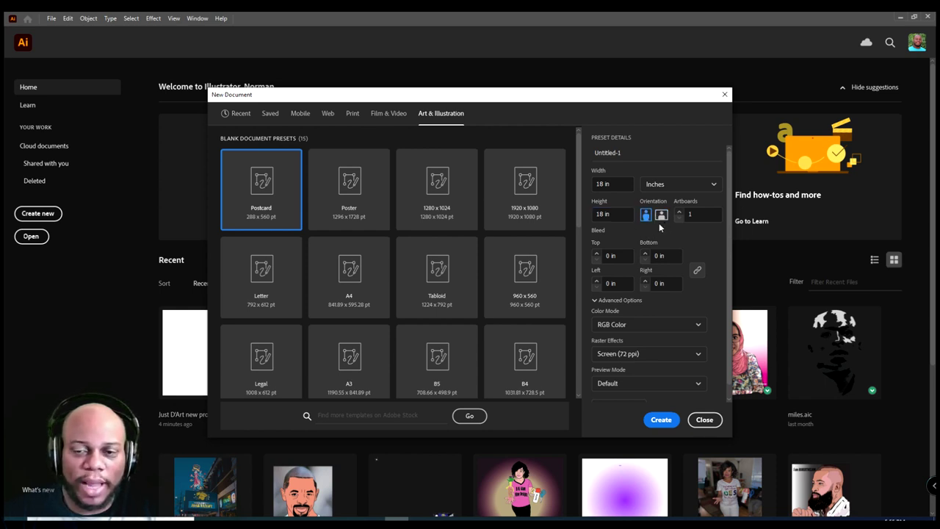
{"action": "left_click", "coordinate": [658, 328]}
{"action": "left_click", "coordinate": [639, 358]}
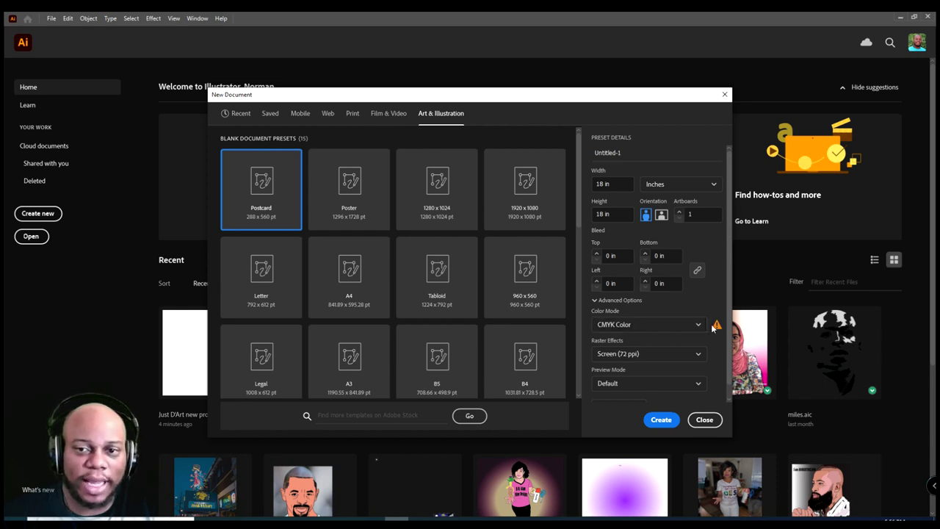
- Set Raster Effects to High (300 ppi), keep Preview Mode at Default, and open More Settings
{"action": "mouse_move", "coordinate": [719, 330]}
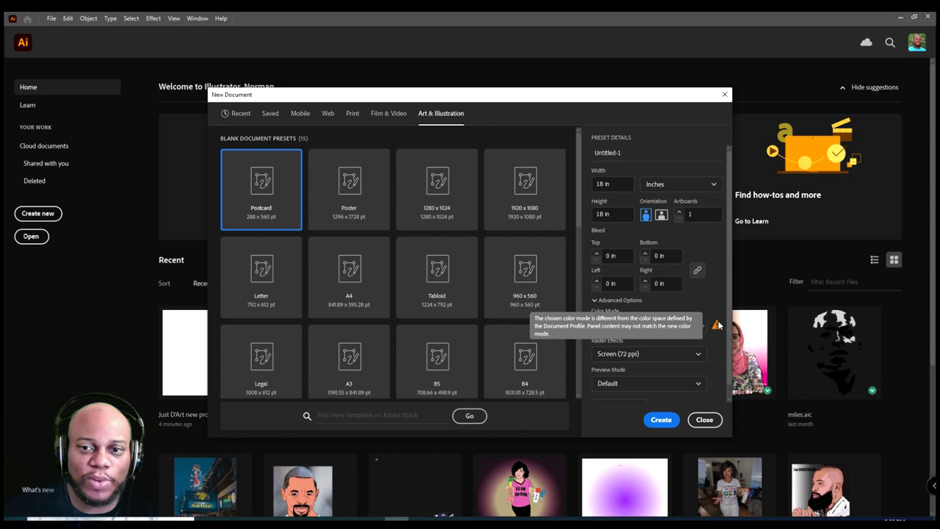
{"action": "left_click", "coordinate": [687, 355]}
{"action": "left_click", "coordinate": [651, 372]}
{"action": "scroll", "coordinate": [664, 334], "scroll_direction": "down", "scroll_amount": 1}
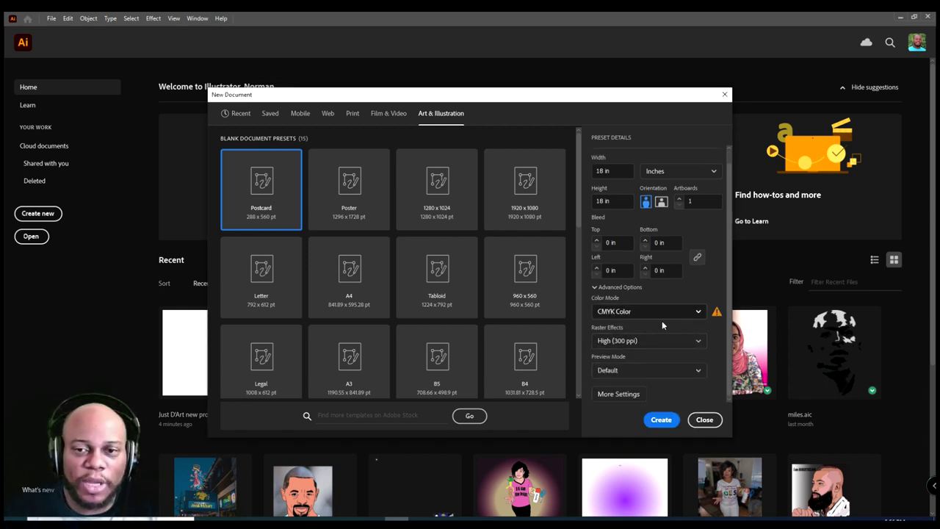
{"action": "left_click", "coordinate": [686, 370]}
{"action": "left_click", "coordinate": [717, 354]}
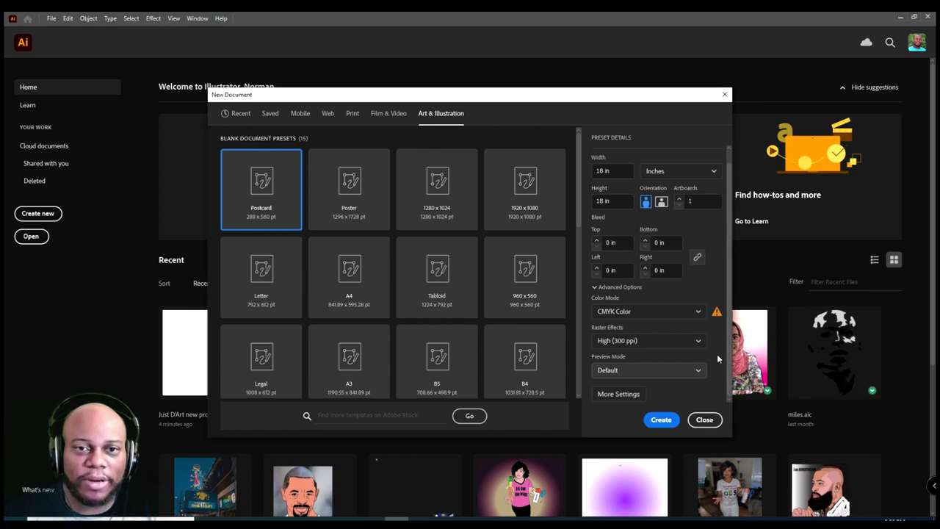
{"action": "left_click", "coordinate": [632, 394]}
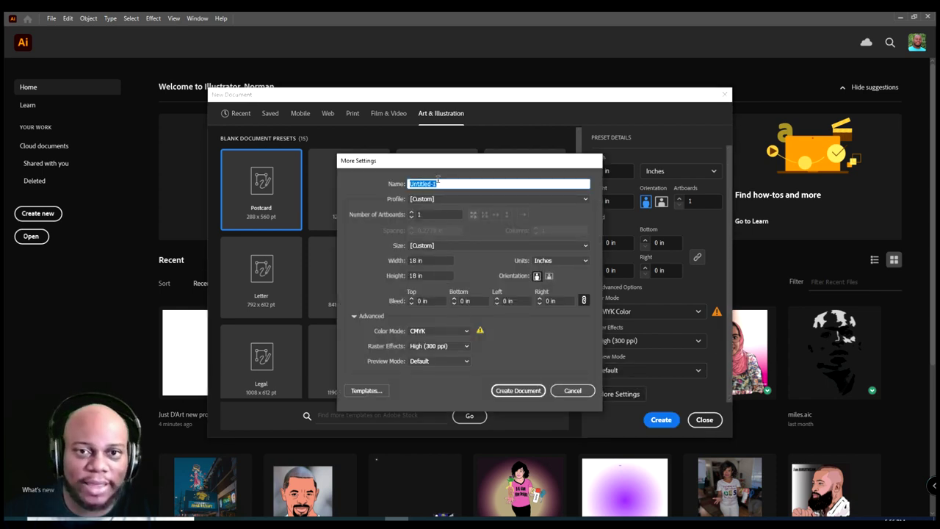
- Rename the document to 'how to create a project' in More Settings and accept
{"action": "left_click", "coordinate": [494, 199]}
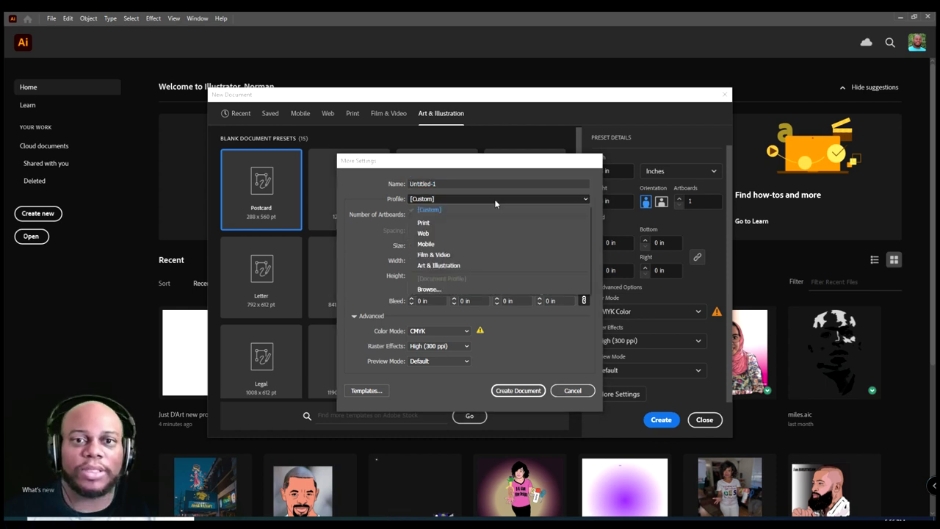
{"action": "left_click", "coordinate": [494, 202]}
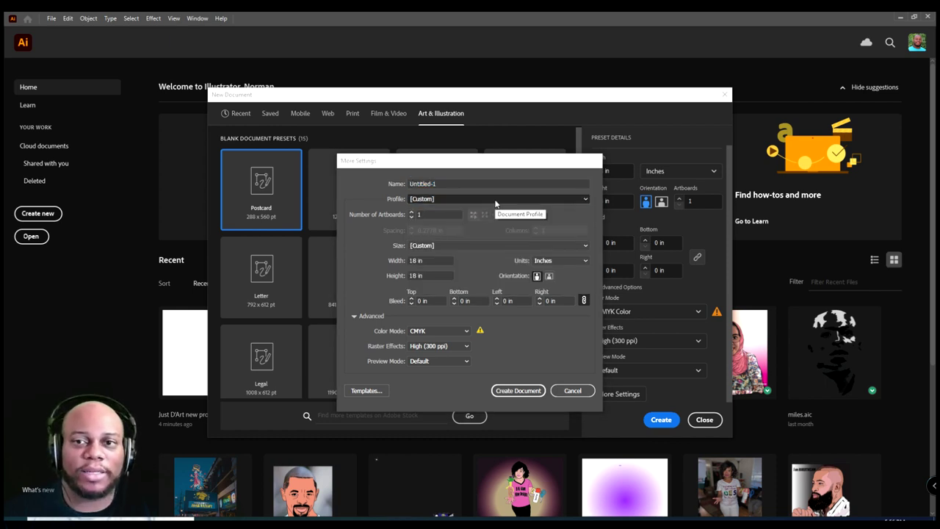
{"action": "left_click", "coordinate": [445, 183]}
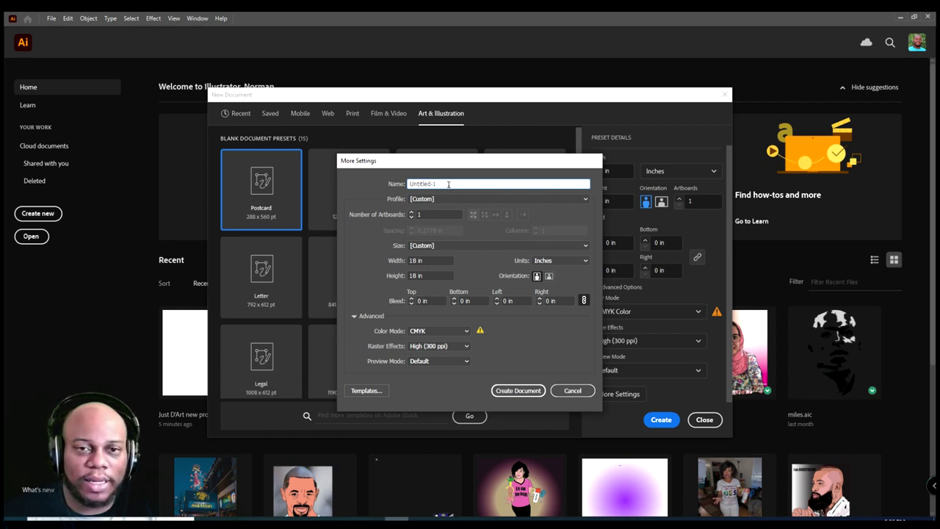
{"action": "left_click_drag", "start_coordinate": [456, 184], "coordinate": [392, 182]}
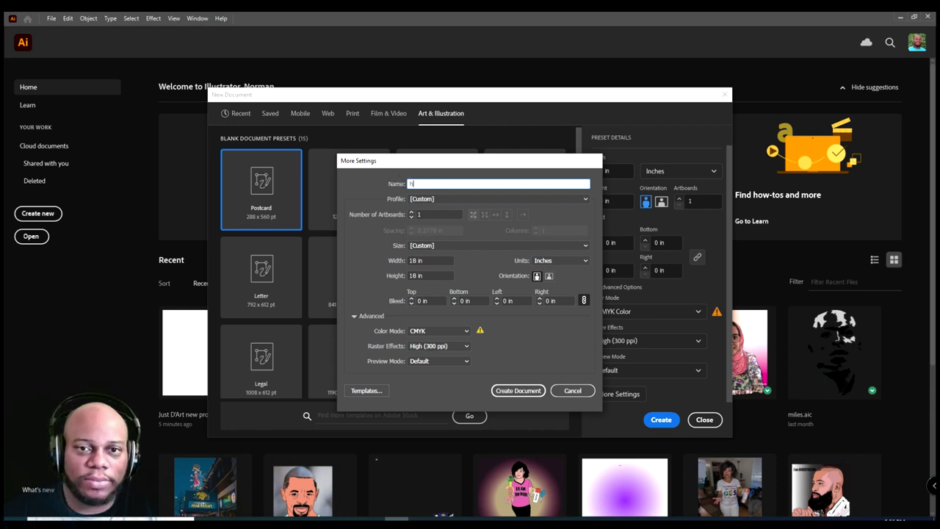
{"action": "type", "text": "ow to create a porje"}
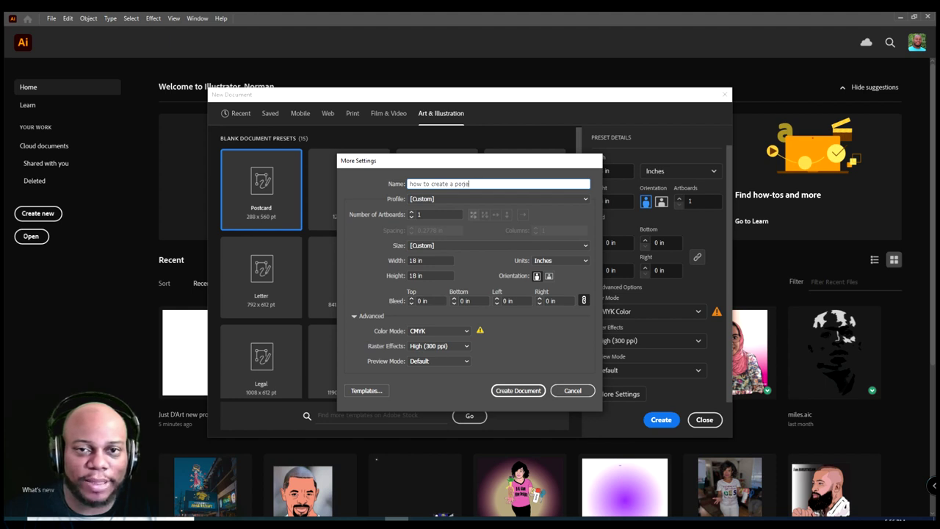
{"action": "key", "text": "BackSpace"}
{"action": "key", "text": "BackSpace"}
{"action": "key", "text": "BackSpace"}
{"action": "key", "text": "BackSpace"}
{"action": "type", "text": "ro"}
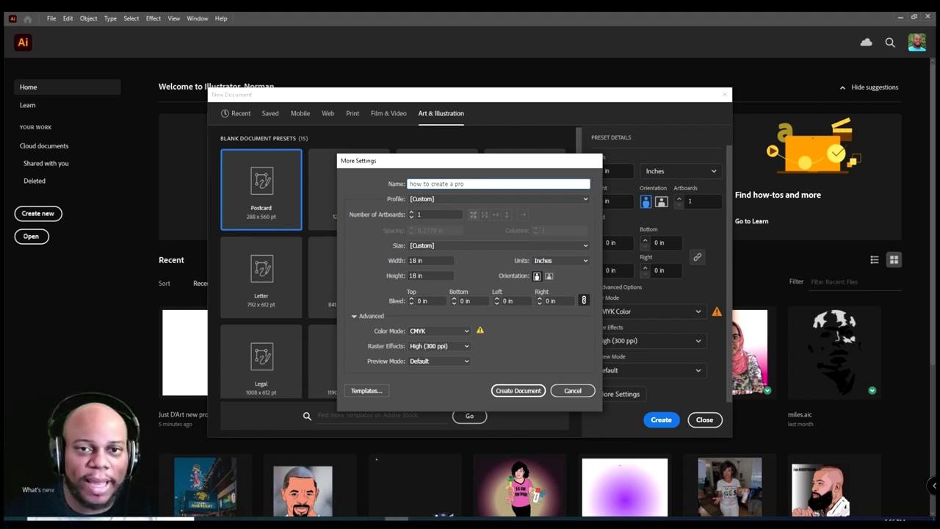
{"action": "type", "text": "ject"}
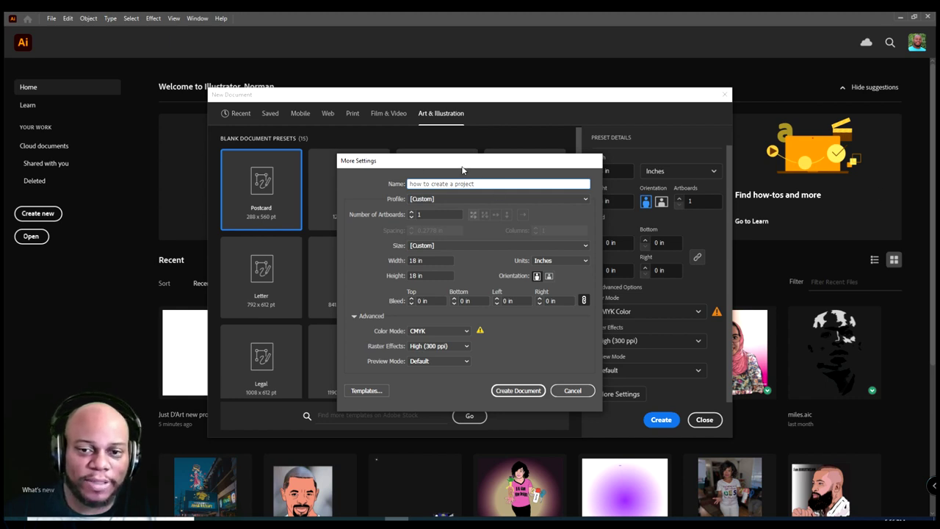
{"action": "left_click", "coordinate": [516, 389]}
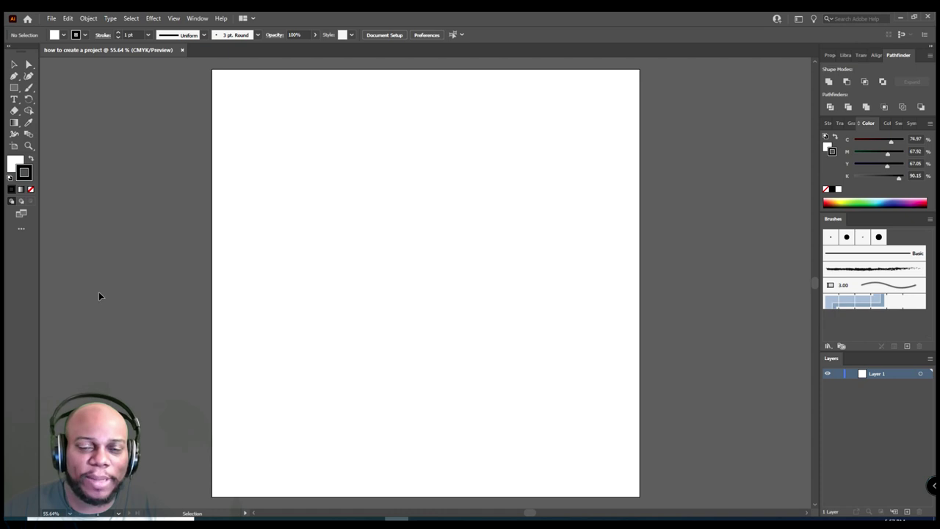
- Select the Artboard tool in the new 18 × 18 in document
{"action": "left_click", "coordinate": [15, 146]}
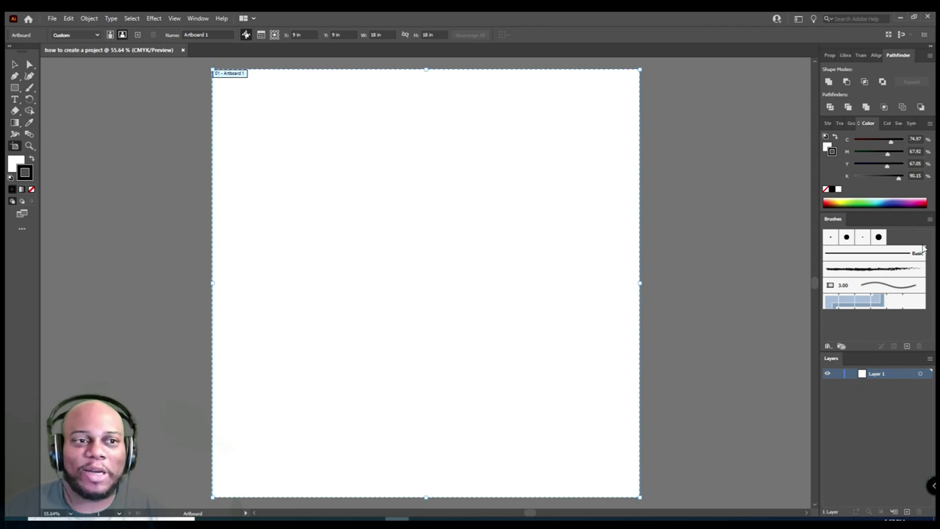
- Set the fill to None and choose the Charcoal - Feather brush
{"action": "left_click", "coordinate": [17, 159]}
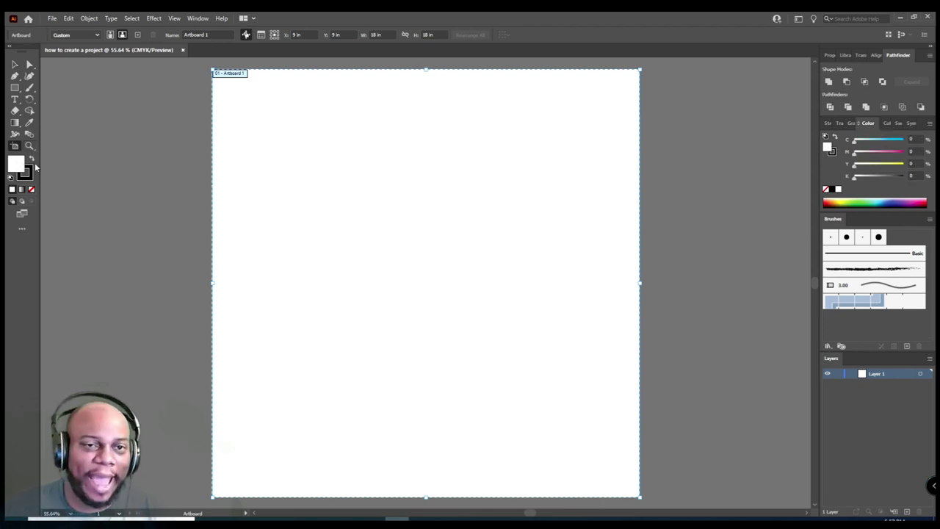
{"action": "left_click", "coordinate": [31, 190]}
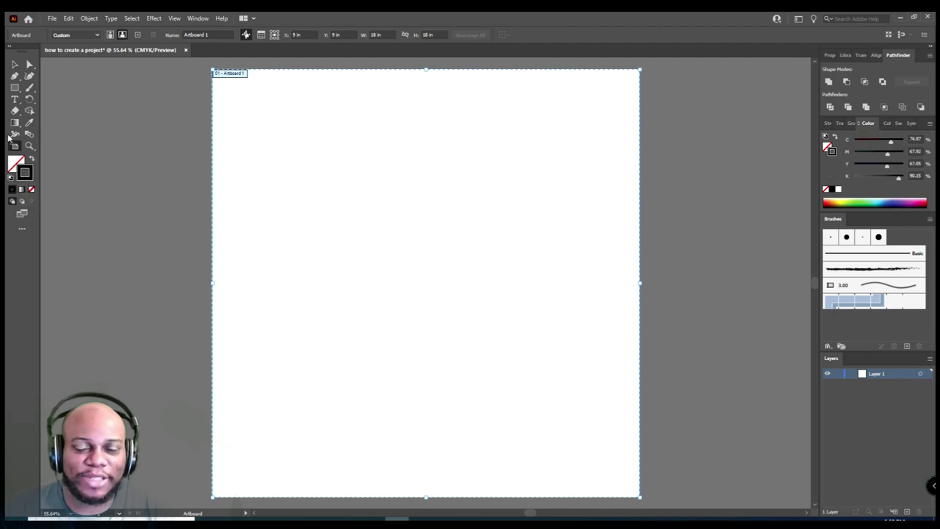
{"action": "left_click", "coordinate": [14, 64]}
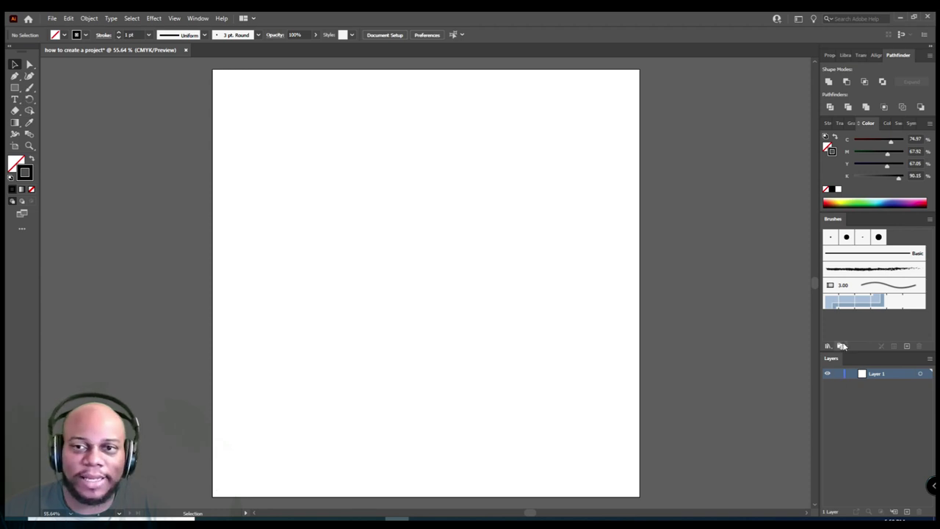
{"action": "left_click", "coordinate": [874, 269]}
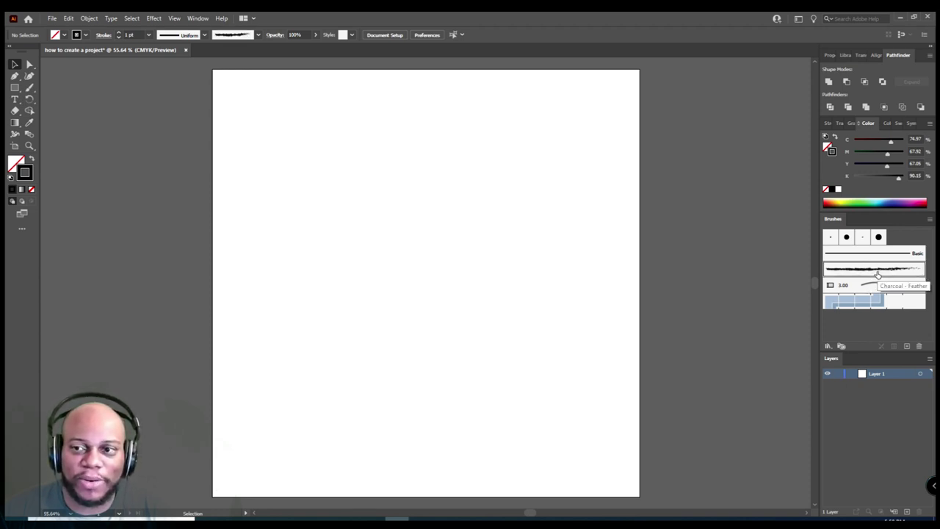
{"action": "key", "text": "g"}
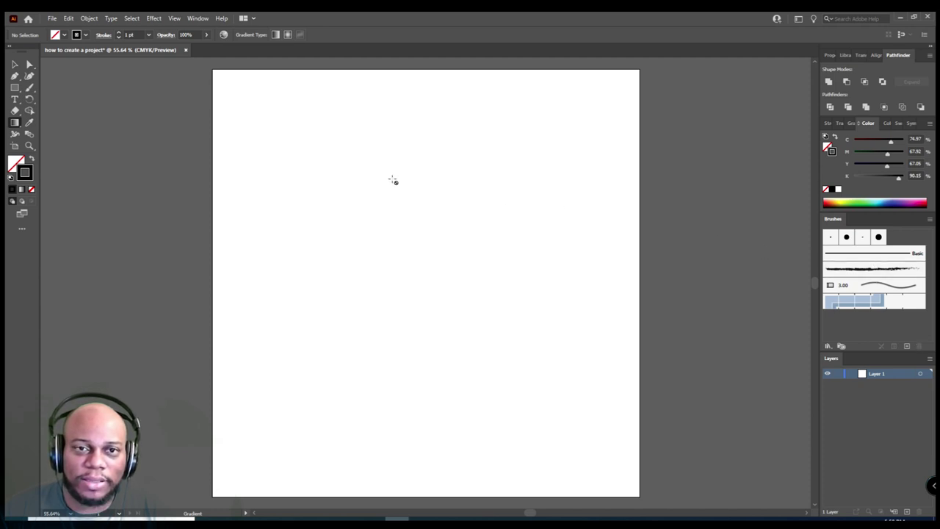
- With the Paintbrush, paint two vertical wavy charcoal strokes and one curved stroke across the top
{"action": "left_click", "coordinate": [873, 268]}
{"action": "key", "text": "b"}
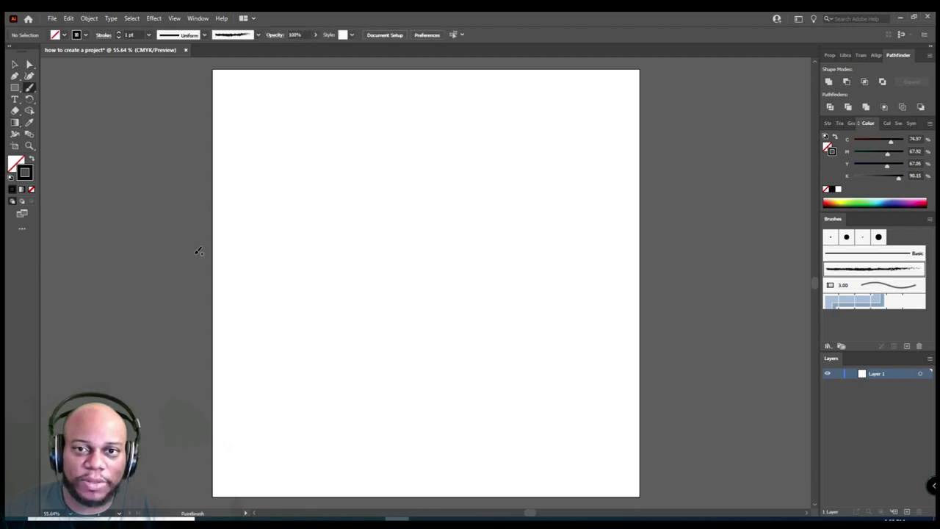
{"action": "mouse_move", "coordinate": [325, 185]}
{"action": "left_mouse_down"}
{"action": "mouse_move", "coordinate": [398, 194]}
{"action": "mouse_move", "coordinate": [352, 364]}
{"action": "left_mouse_up"}
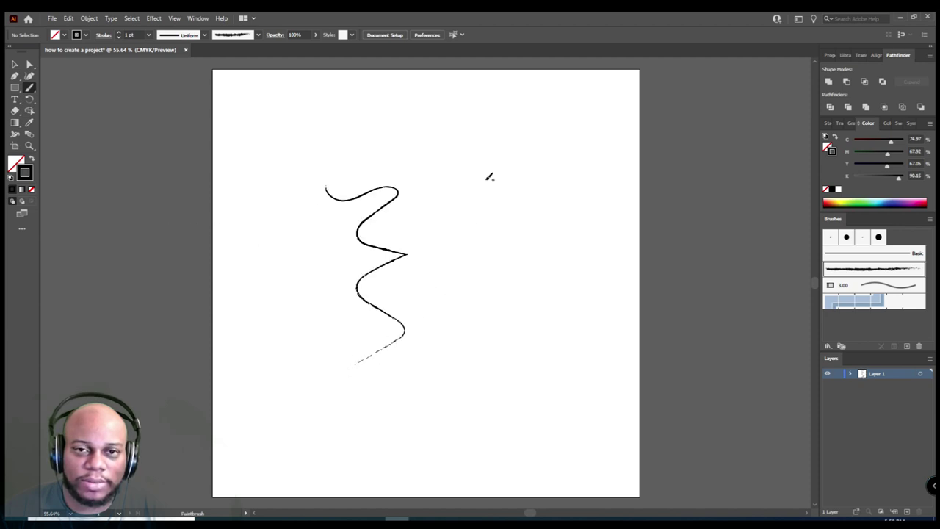
{"action": "mouse_move", "coordinate": [486, 178]}
{"action": "left_mouse_down"}
{"action": "mouse_move", "coordinate": [533, 210]}
{"action": "mouse_move", "coordinate": [526, 296]}
{"action": "mouse_move", "coordinate": [481, 398]}
{"action": "left_mouse_up"}
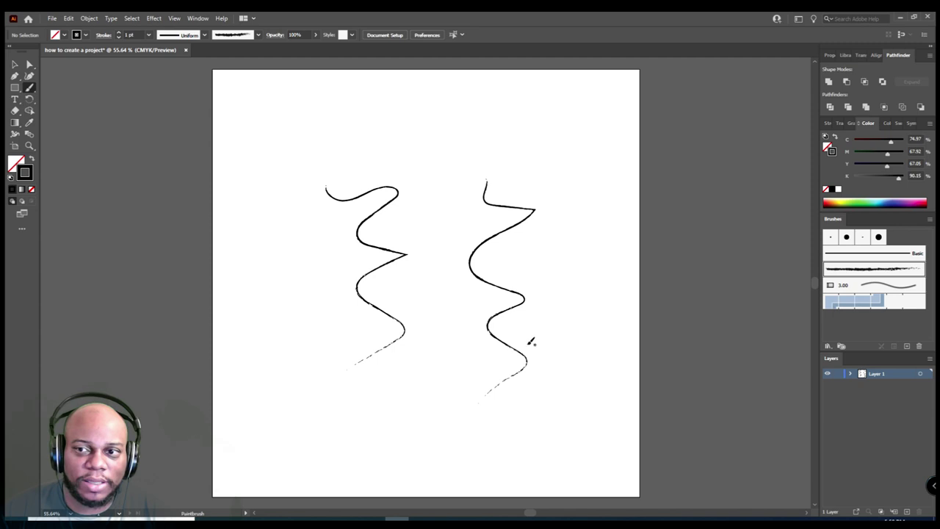
{"action": "mouse_move", "coordinate": [331, 139]}
{"action": "left_mouse_down"}
{"action": "mouse_move", "coordinate": [375, 153]}
{"action": "mouse_move", "coordinate": [410, 130]}
{"action": "mouse_move", "coordinate": [463, 124]}
{"action": "mouse_move", "coordinate": [514, 160]}
{"action": "left_mouse_up"}
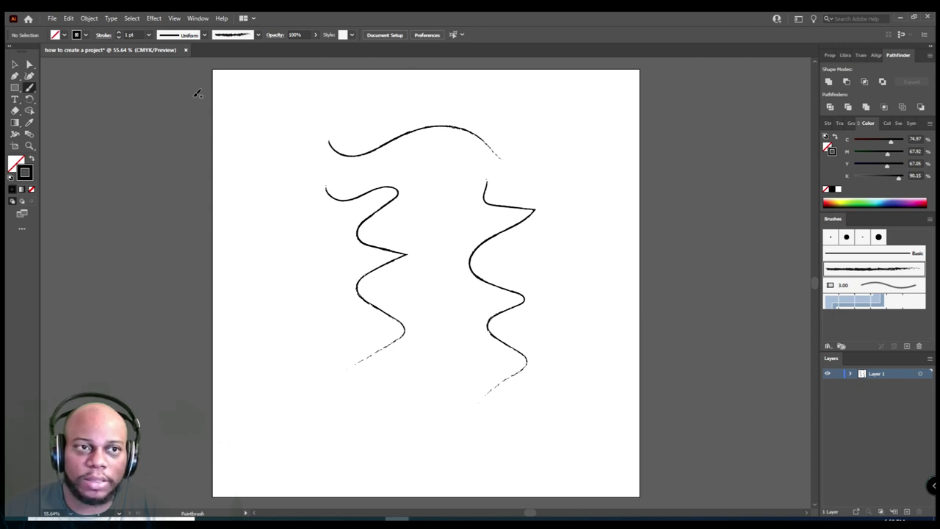
- Undo the test strokes and Save As over the existing Just D'Art new project.ai
{"action": "key", "text": "ctrl+z"}
{"action": "key", "text": "ctrl+z"}
{"action": "key", "text": "ctrl+z"}
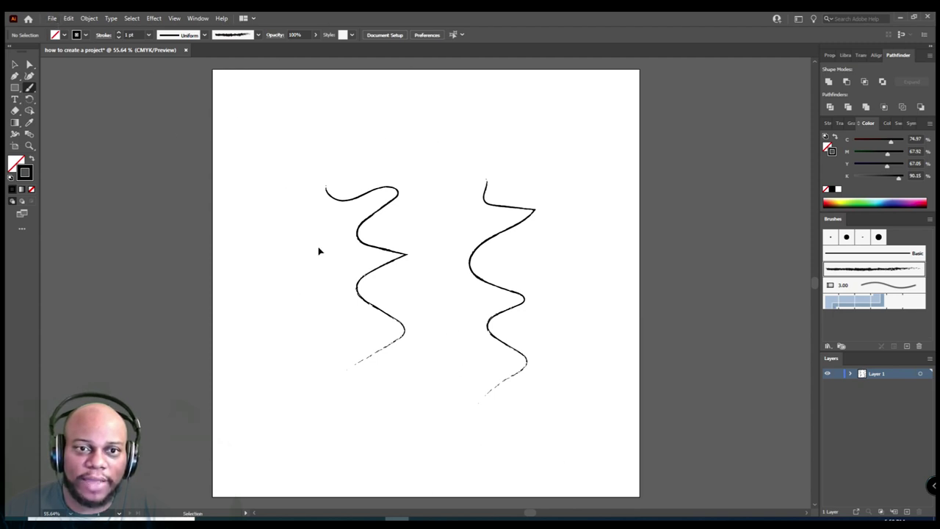
{"action": "left_click", "coordinate": [52, 19]}
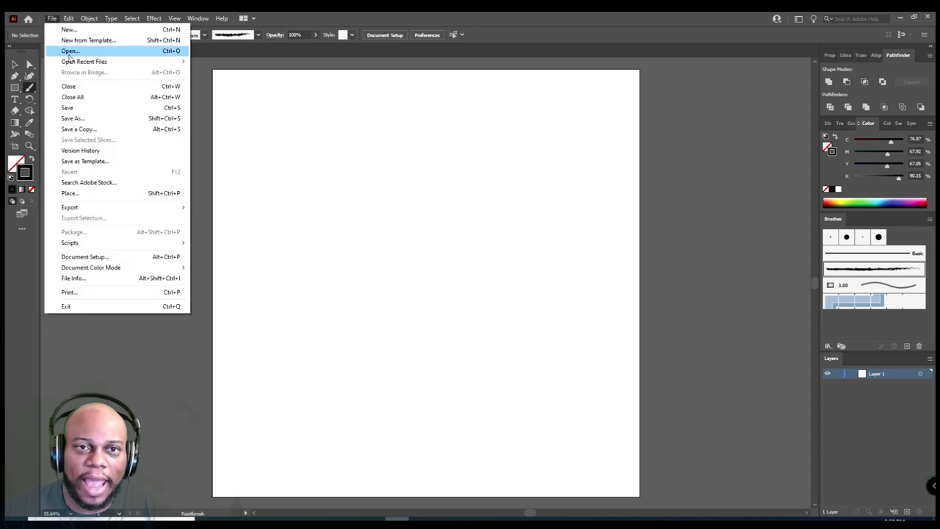
{"action": "left_click", "coordinate": [95, 121]}
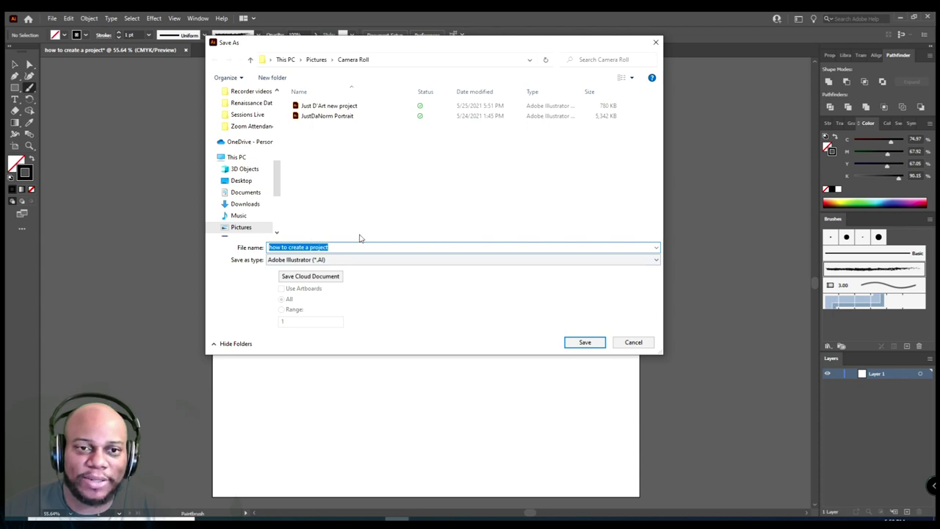
{"action": "left_click", "coordinate": [349, 109]}
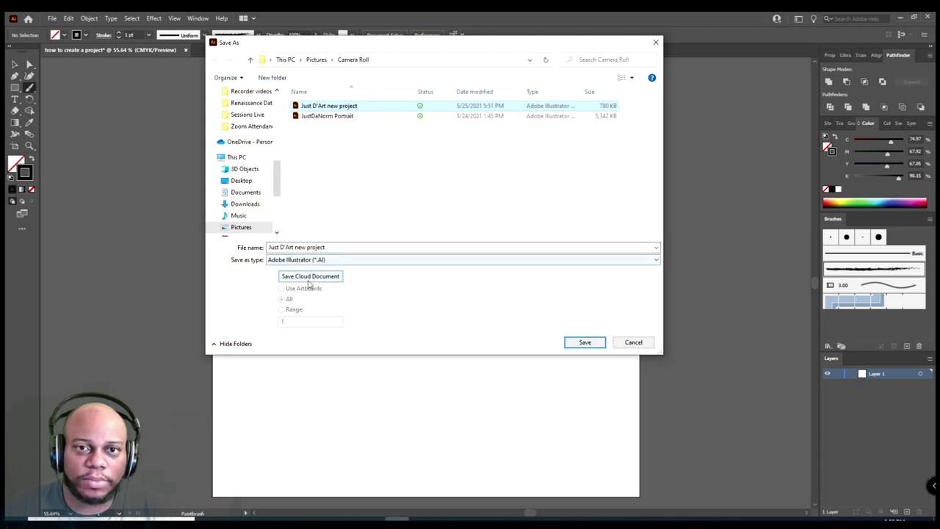
{"action": "left_click", "coordinate": [586, 344]}
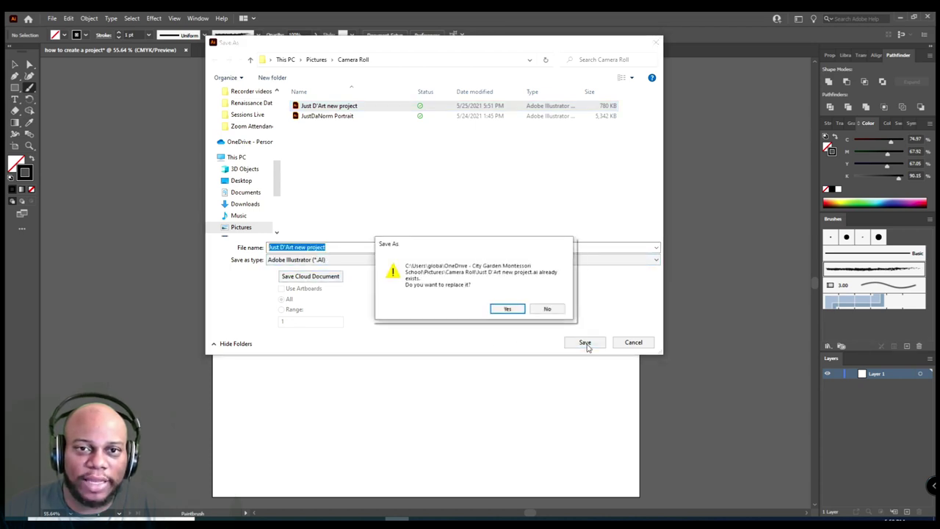
{"action": "left_click", "coordinate": [512, 308]}
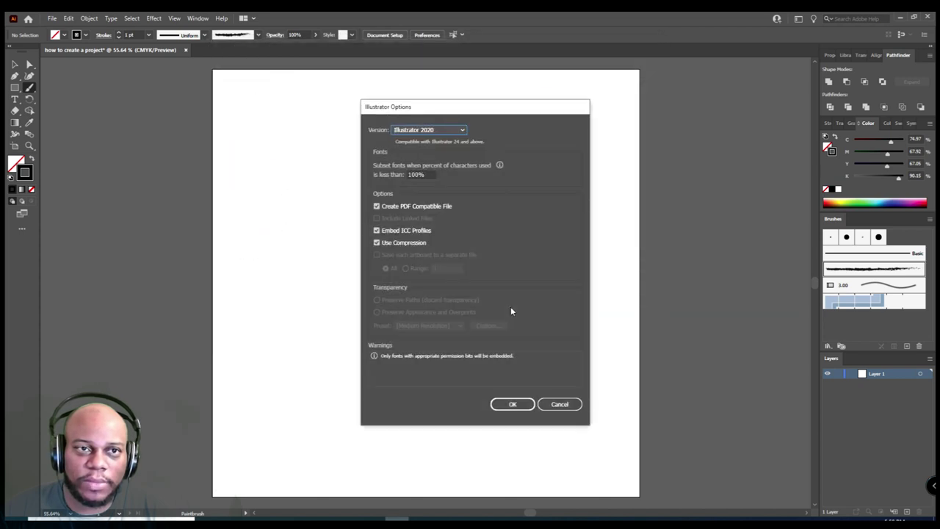
{"action": "left_click", "coordinate": [512, 404]}
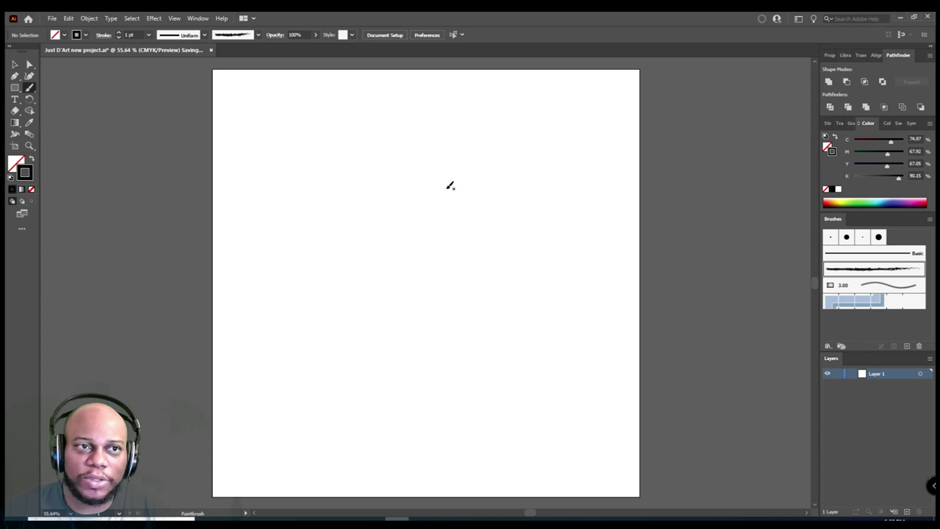